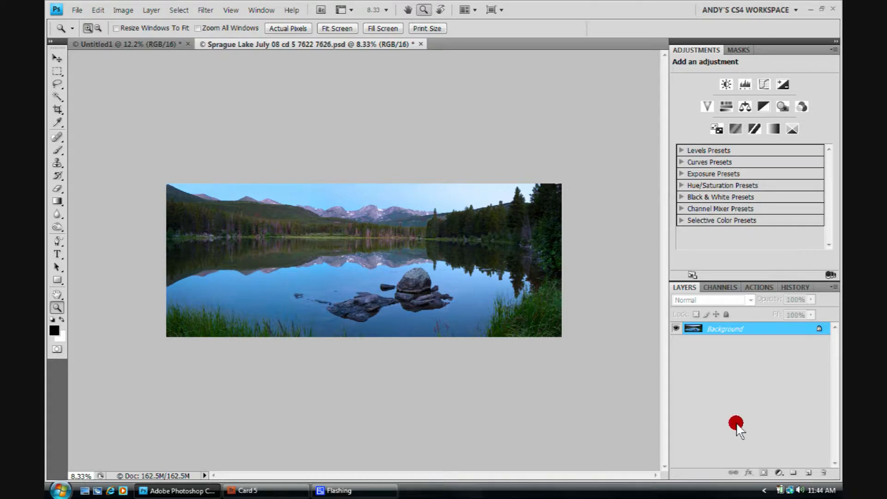
# Try medium and large layer thumbnails, and return the layer list to small thumbnails
pyautogui.rightClick(736, 395)
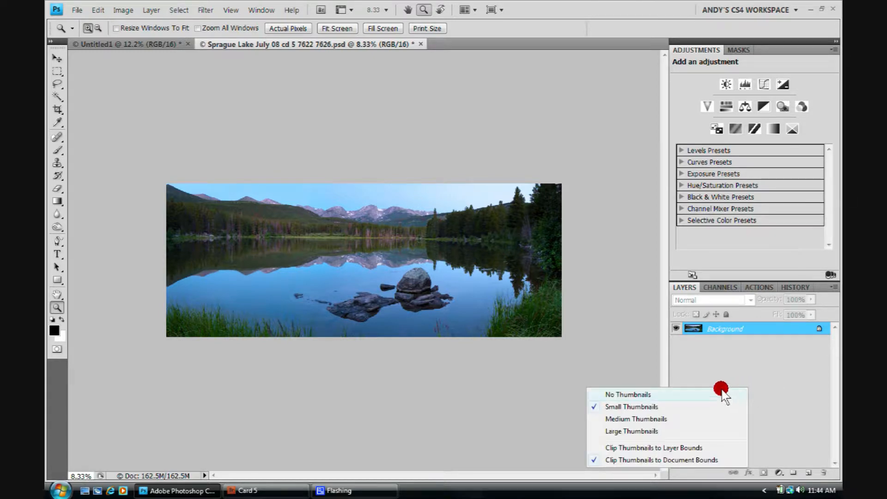
pyautogui.click(646, 420)
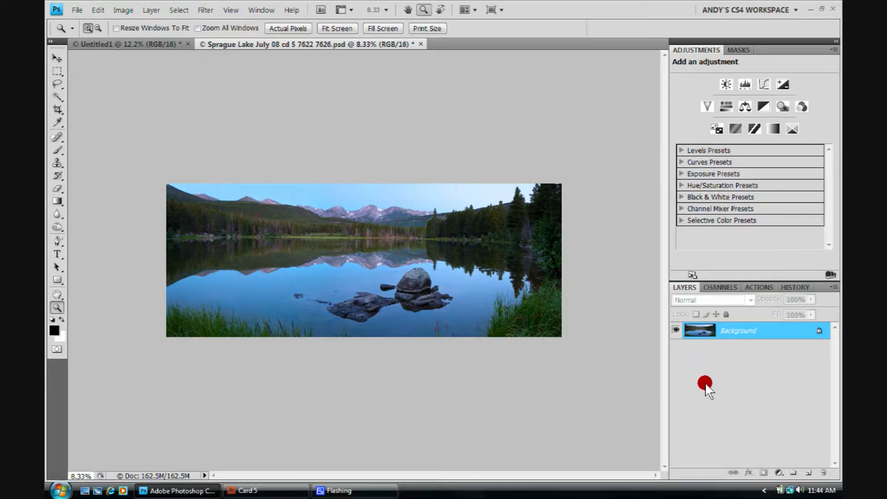
pyautogui.rightClick(729, 386)
pyautogui.click(633, 429)
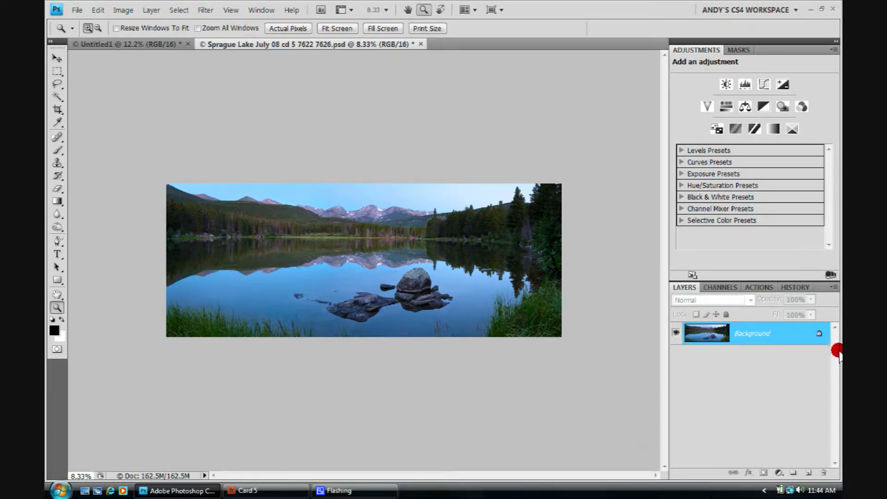
pyautogui.rightClick(696, 388)
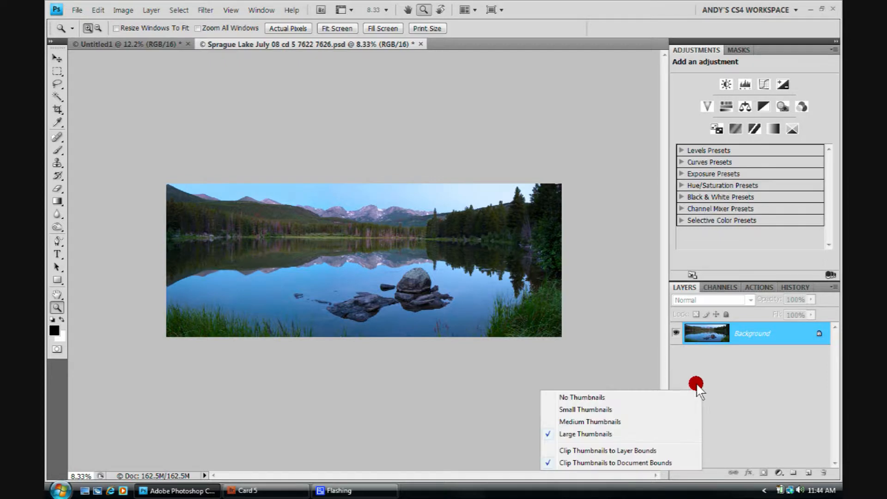
pyautogui.click(605, 411)
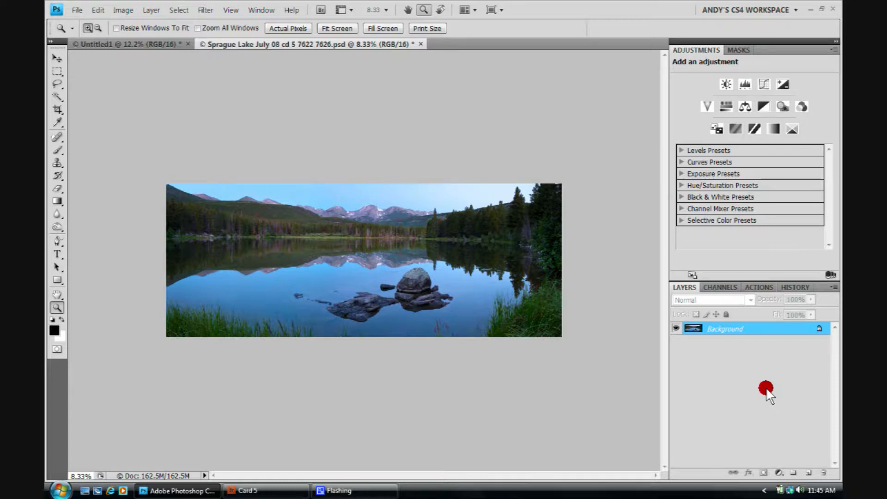
# Add a new layer and draw a black-to-transparent gradient at 77% opacity from above the image down through the sky
pyautogui.click(807, 473)
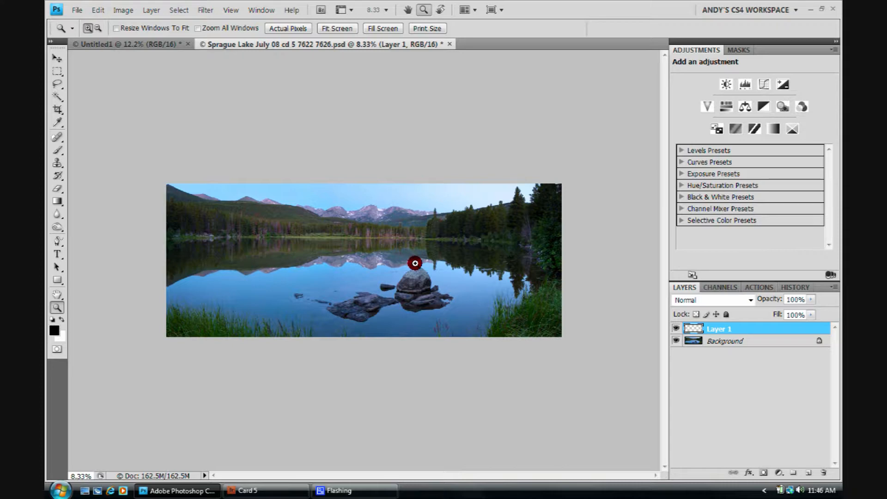
pyautogui.click(55, 199)
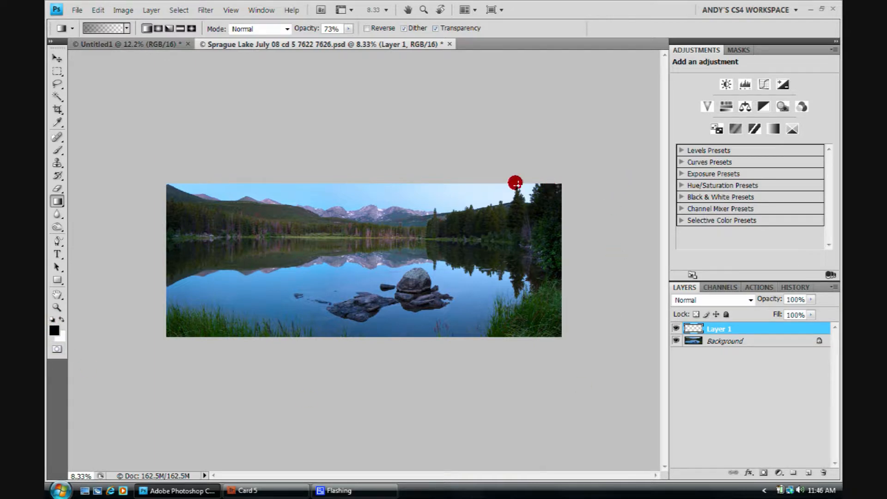
pyautogui.click(348, 29)
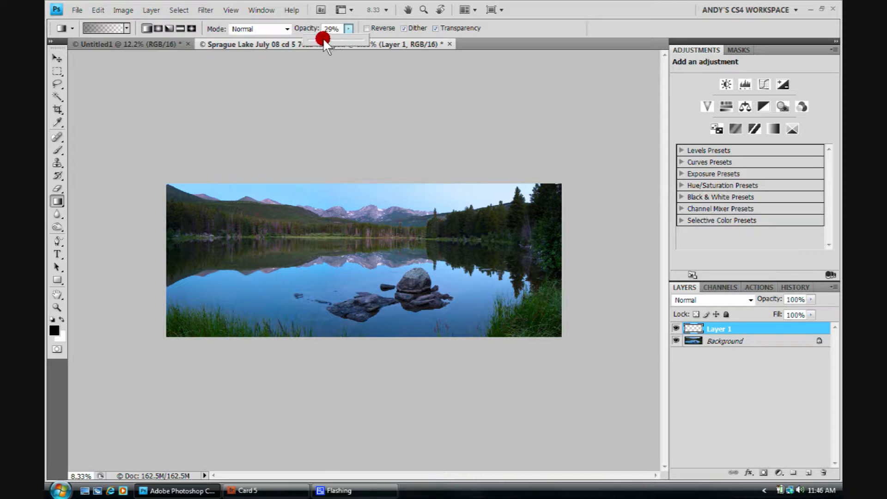
pyautogui.moveTo(338, 39)
pyautogui.mouseDown()
pyautogui.moveTo(85, 25)
pyautogui.moveTo(317, 37)
pyautogui.moveTo(301, 26)
pyautogui.moveTo(341, 27)
pyautogui.moveTo(297, 28)
pyautogui.moveTo(332, 27)
pyautogui.mouseUp()
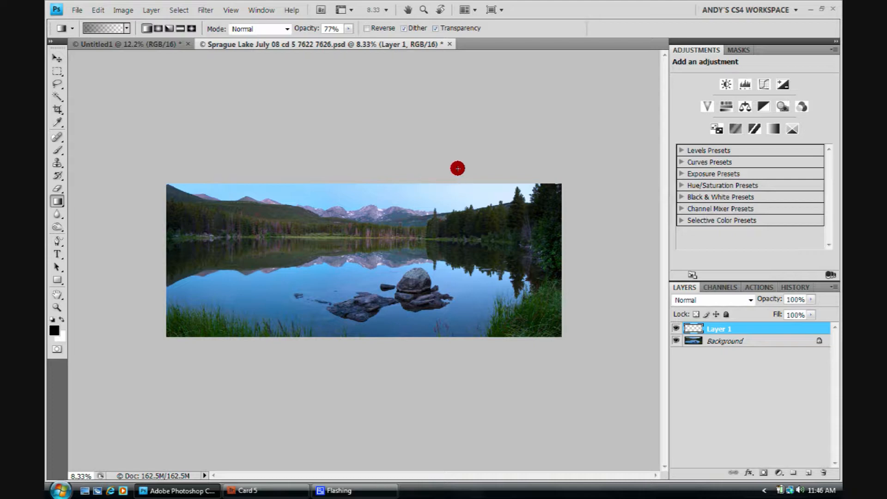
pyautogui.moveTo(455, 163); pyautogui.dragTo(449, 205)
pyautogui.moveTo(449, 204); pyautogui.dragTo(448, 203)
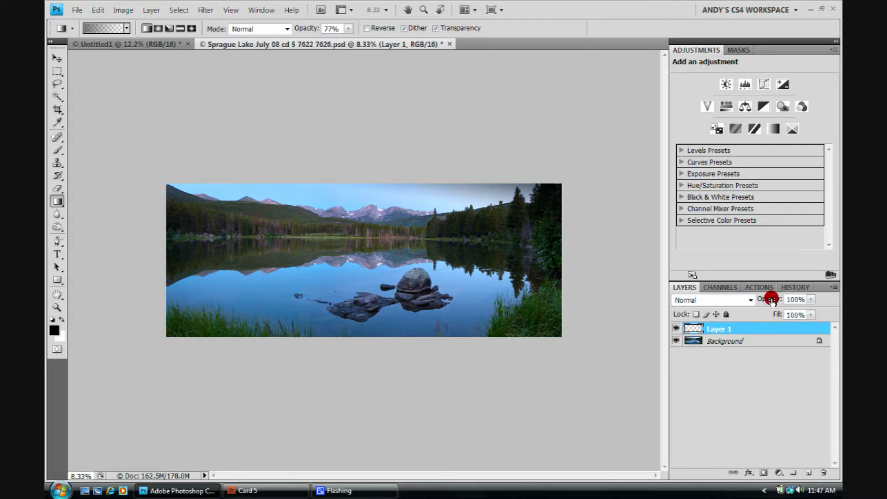
# Lower the black gradient layer's opacity to 19%, comparing the sky with the layer hidden and shown
pyautogui.click(811, 299)
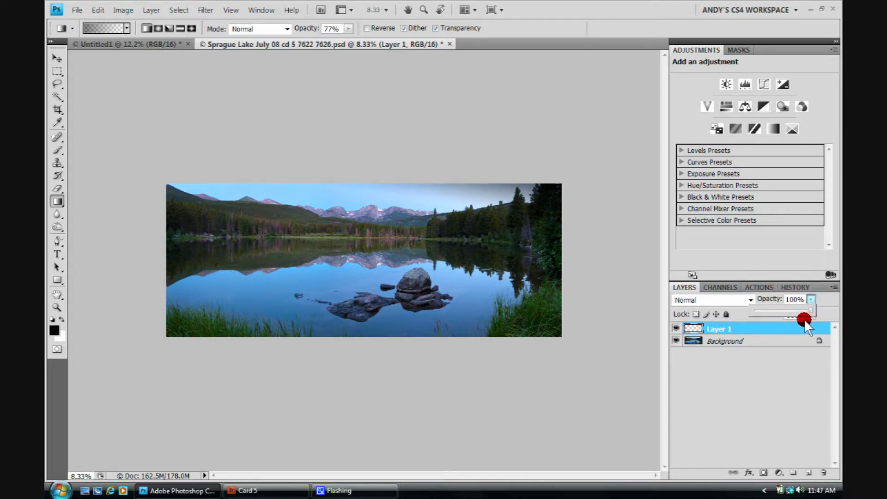
pyautogui.click(768, 298)
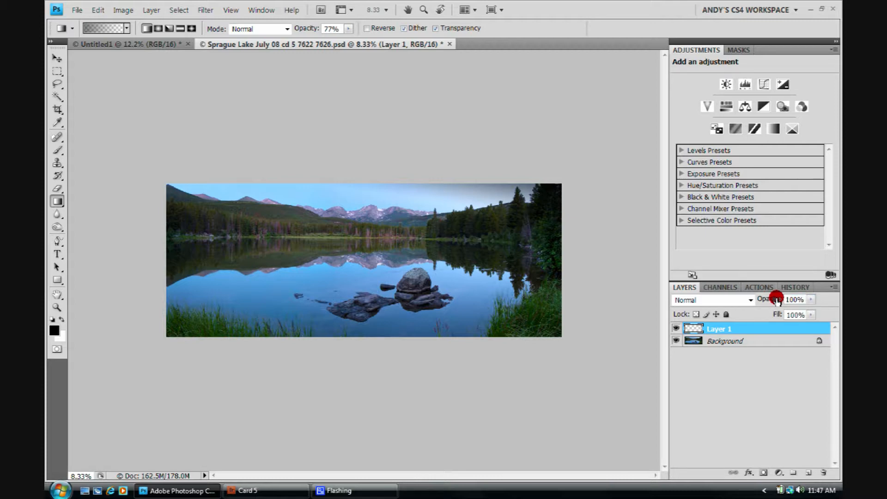
pyautogui.moveTo(776, 299); pyautogui.dragTo(748, 303)
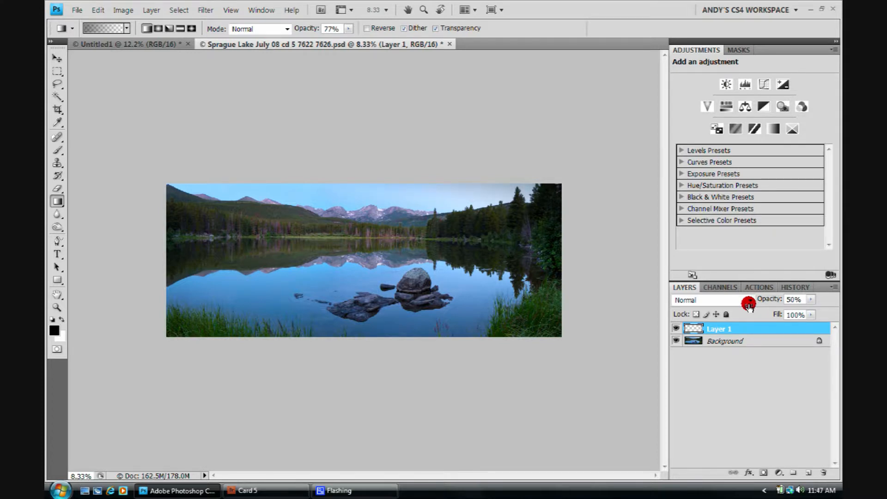
pyautogui.moveTo(748, 303); pyautogui.dragTo(743, 304)
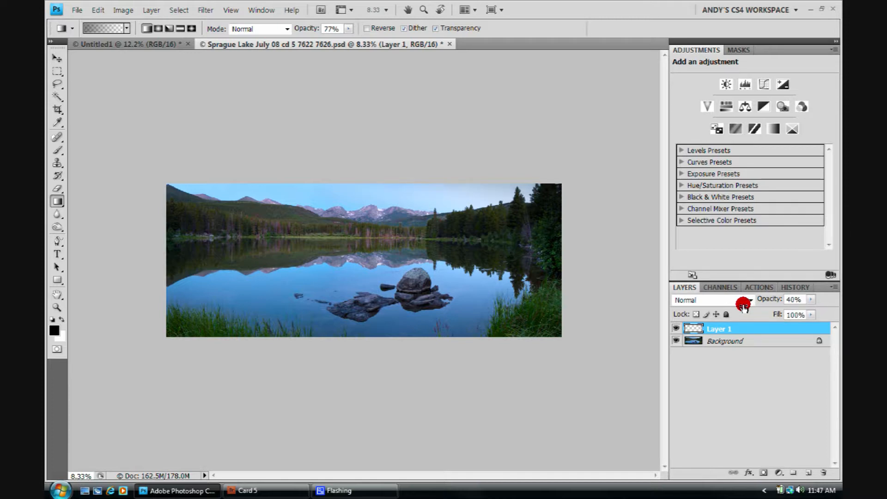
pyautogui.moveTo(743, 305); pyautogui.dragTo(741, 305)
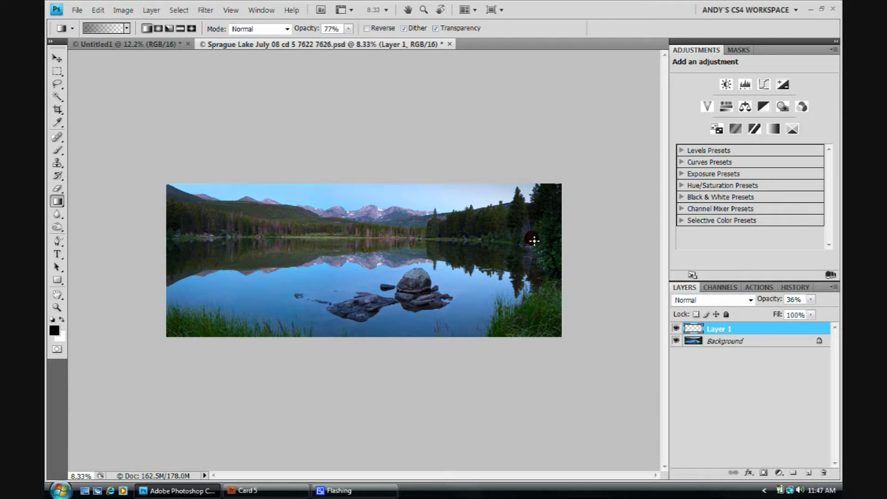
pyautogui.click(677, 328)
pyautogui.click(677, 328)
pyautogui.click(676, 328)
pyautogui.click(676, 328)
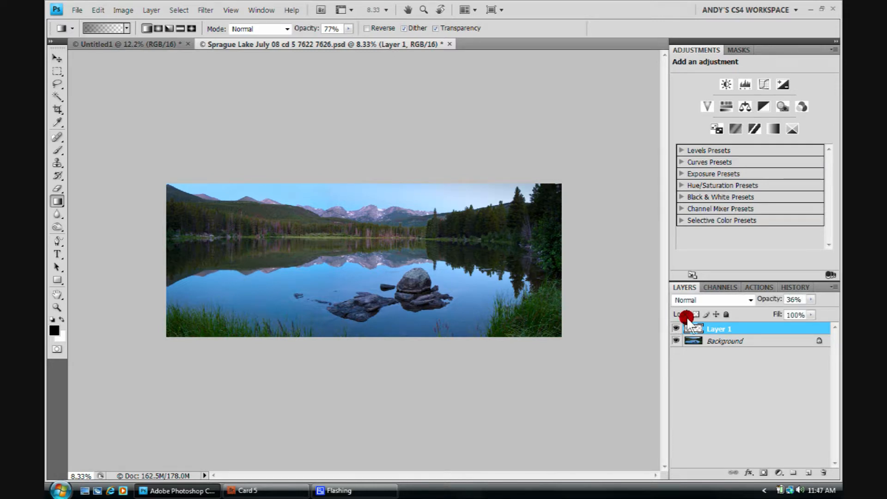
pyautogui.moveTo(774, 298); pyautogui.dragTo(733, 318)
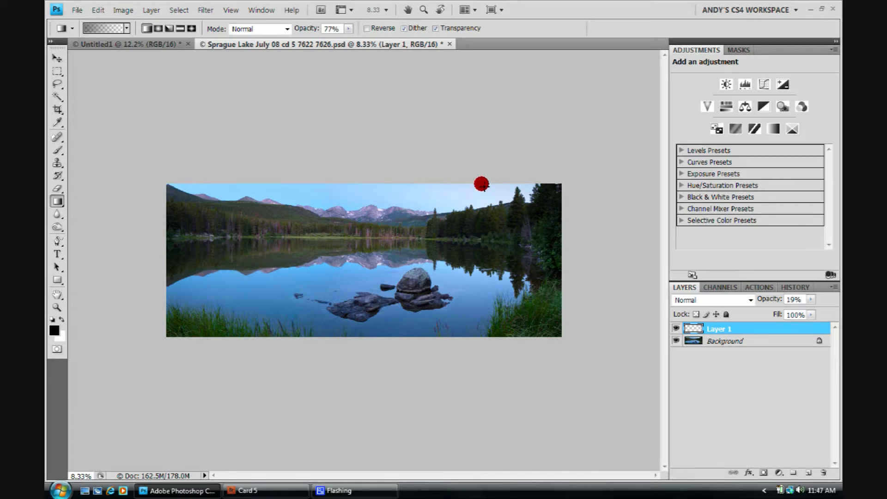
# Add another layer and draw a yellow (f9eb4c) to transparent gradient from the lake up to the far shoreline
pyautogui.click(808, 471)
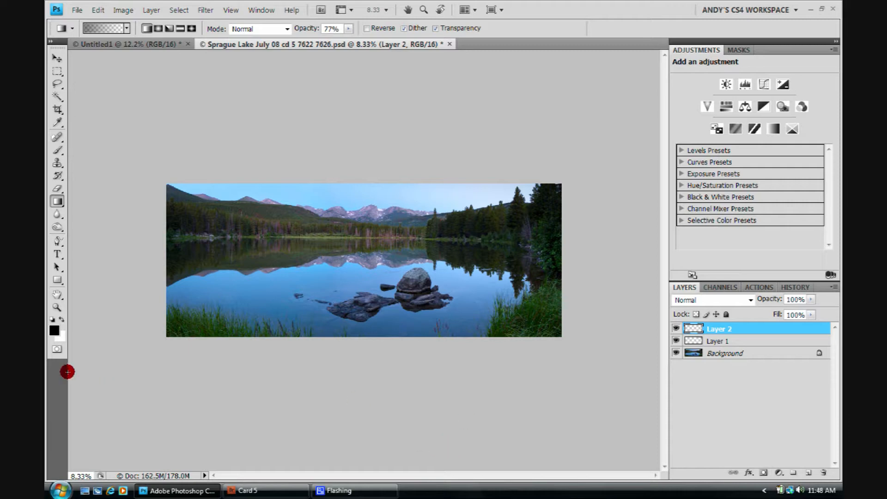
pyautogui.click(55, 330)
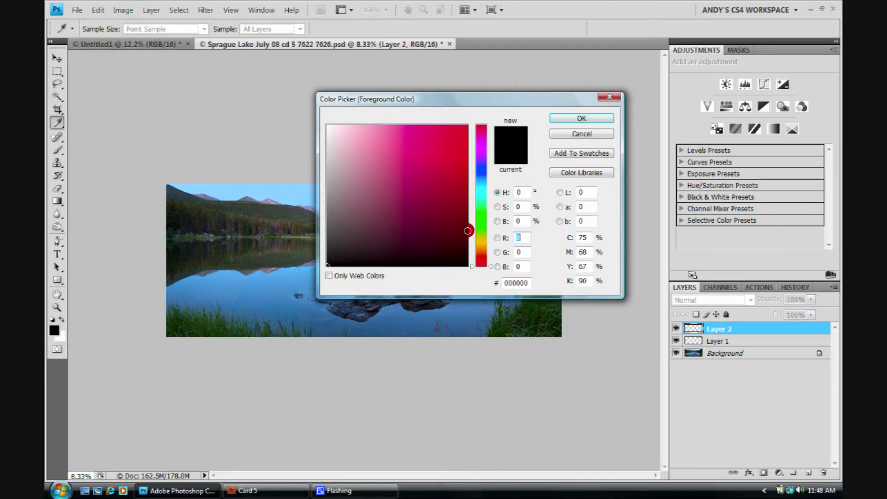
pyautogui.moveTo(484, 262); pyautogui.dragTo(488, 245)
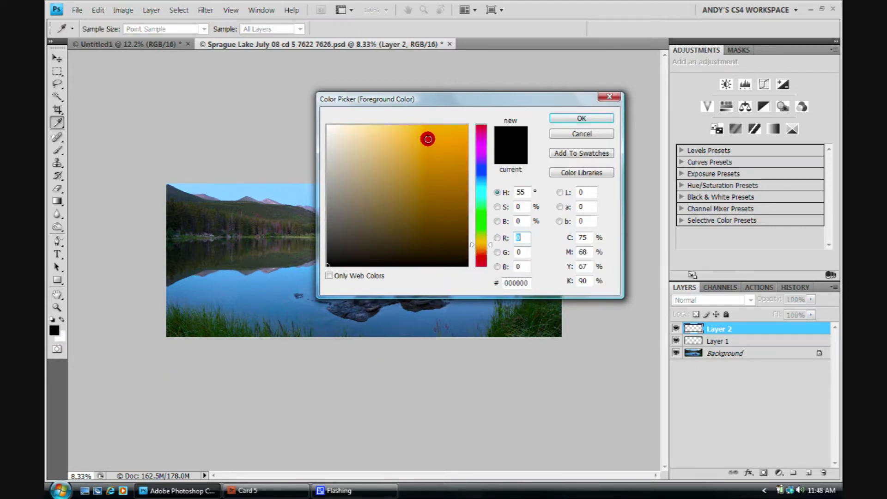
pyautogui.click(425, 129)
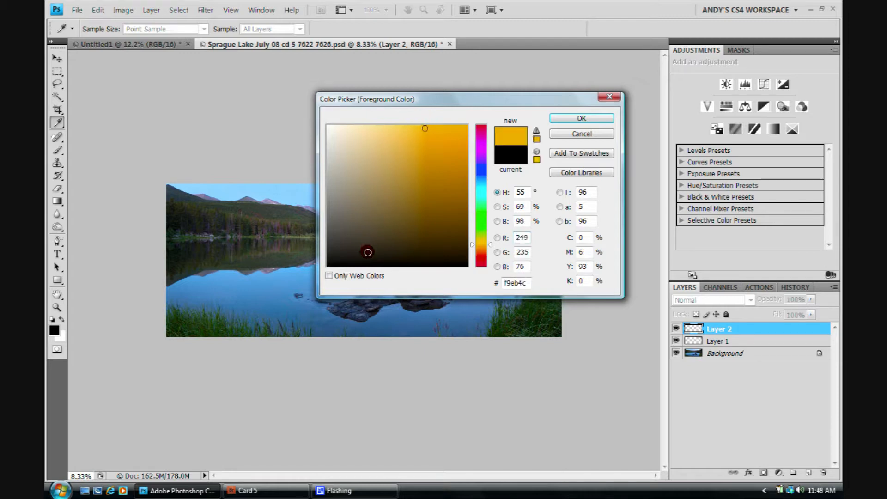
pyautogui.click(580, 118)
pyautogui.press('g')
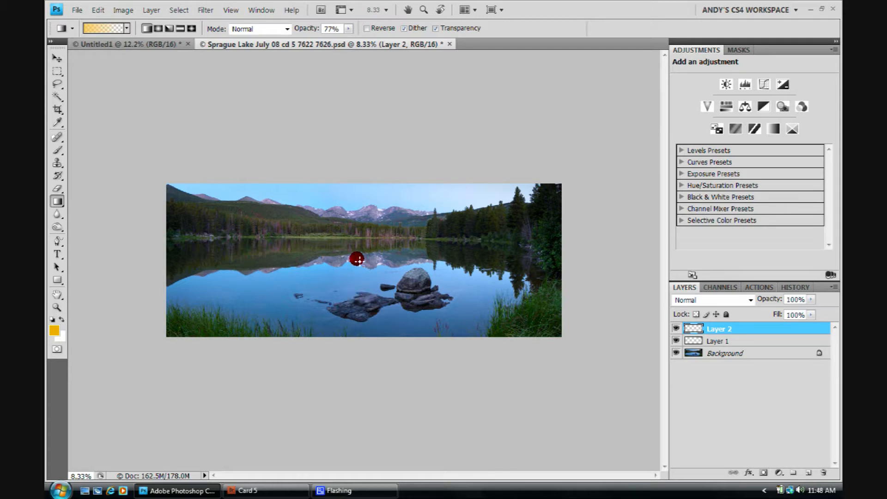
pyautogui.moveTo(358, 260); pyautogui.dragTo(360, 226)
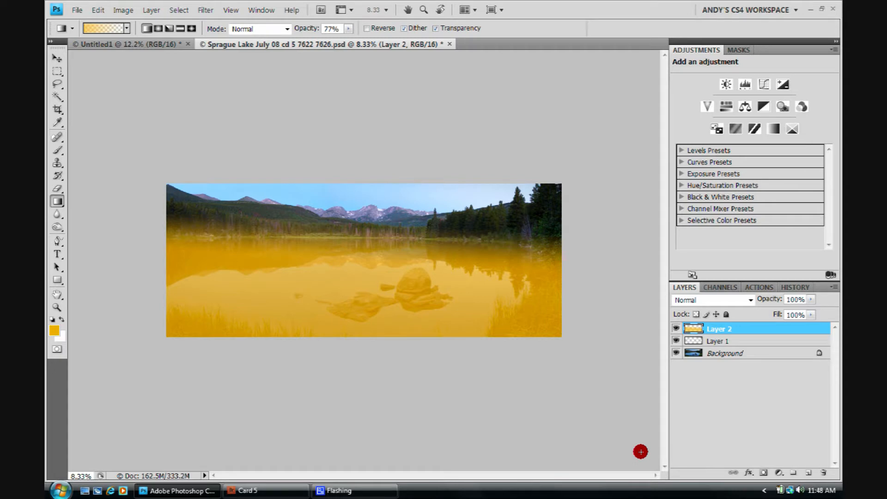
# Lower the yellow gradient layer's opacity to 4%, checking the image with the layer hidden and shown
pyautogui.moveTo(777, 301); pyautogui.dragTo(729, 298)
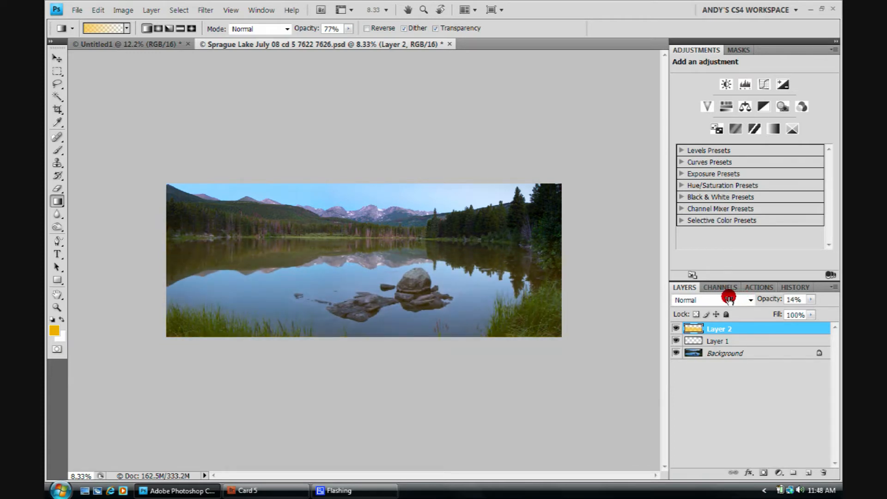
pyautogui.moveTo(727, 298); pyautogui.dragTo(726, 298)
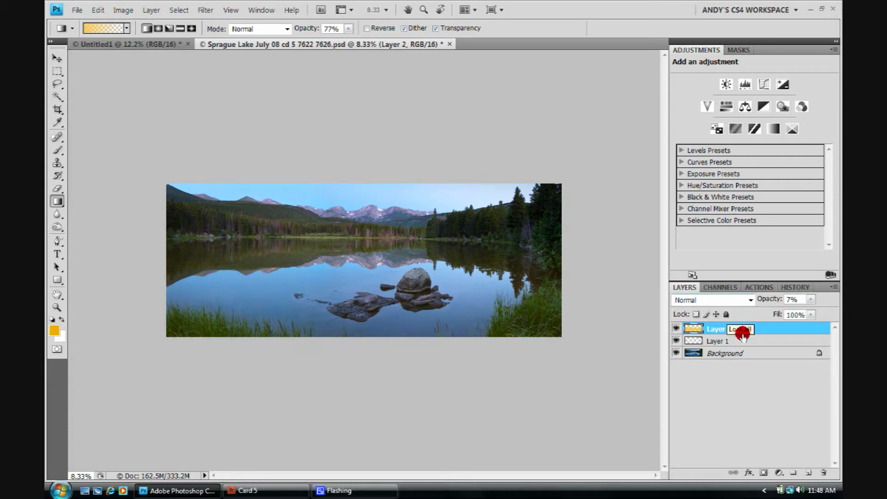
pyautogui.click(675, 329)
pyautogui.click(676, 328)
pyautogui.click(675, 329)
pyautogui.click(675, 328)
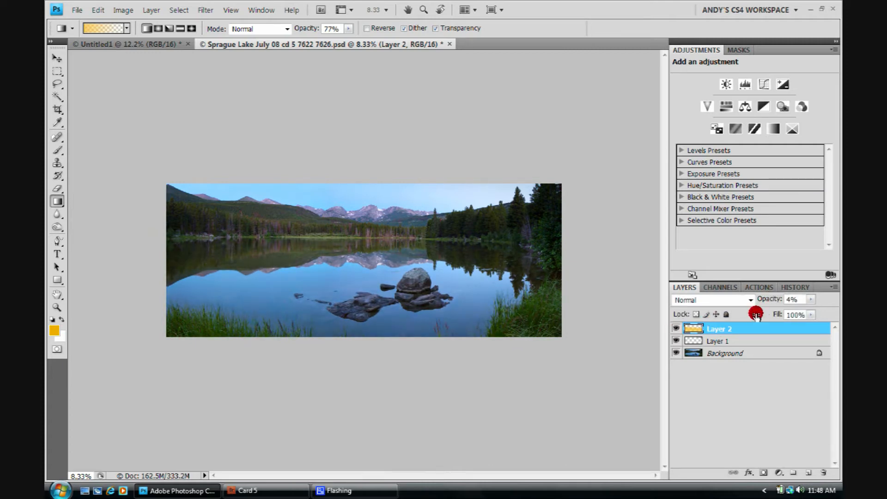
# Compare the lake image with the two gradient layers hidden and shown
pyautogui.click(675, 328)
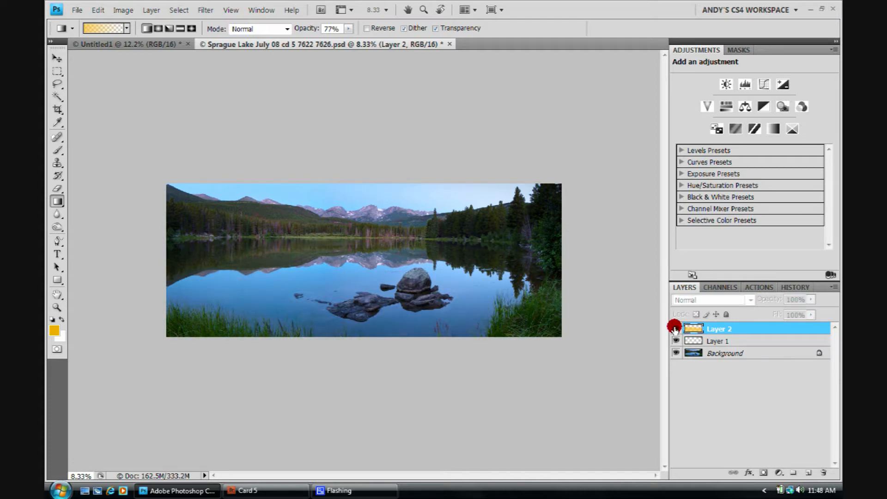
pyautogui.click(676, 341)
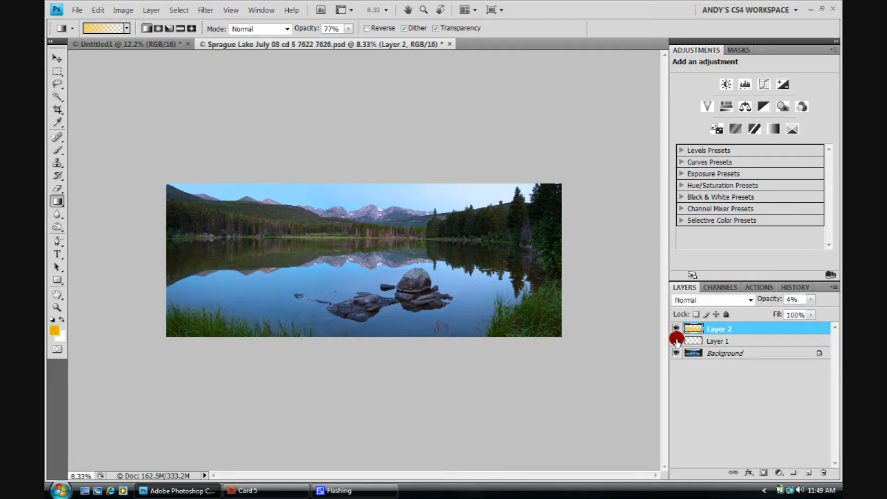
pyautogui.click(675, 329)
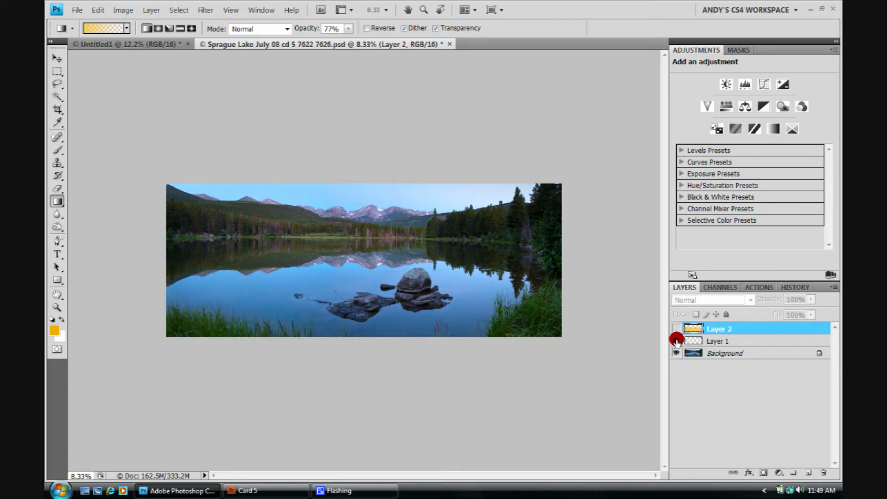
pyautogui.click(675, 329)
pyautogui.click(675, 340)
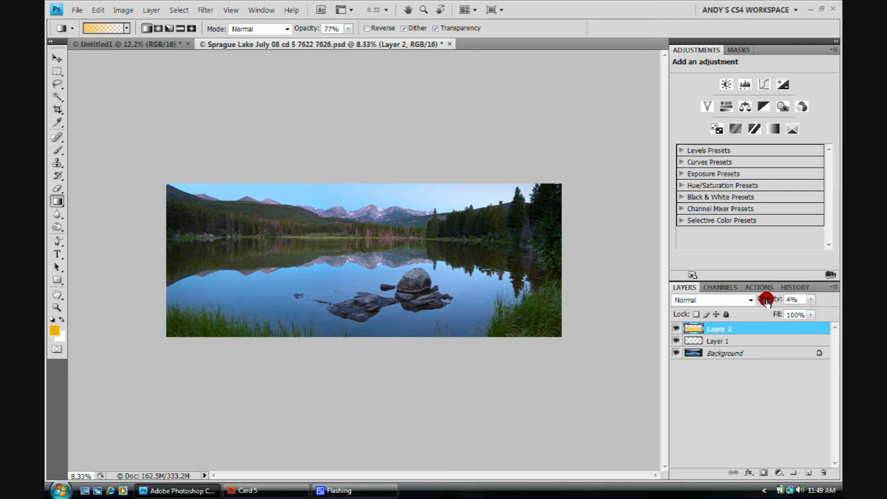
# Set the yellow gradient layer's opacity to 100% and its fill to 4%
pyautogui.moveTo(762, 298); pyautogui.dragTo(821, 298)
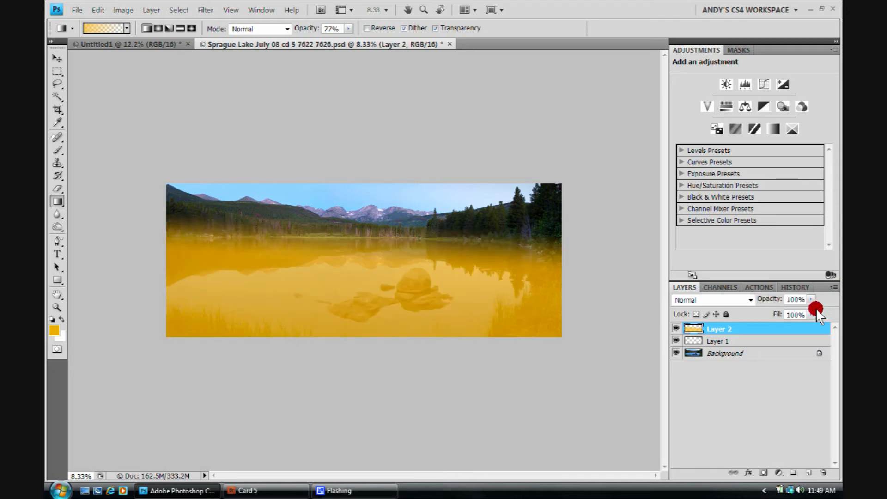
pyautogui.moveTo(777, 314); pyautogui.dragTo(756, 317)
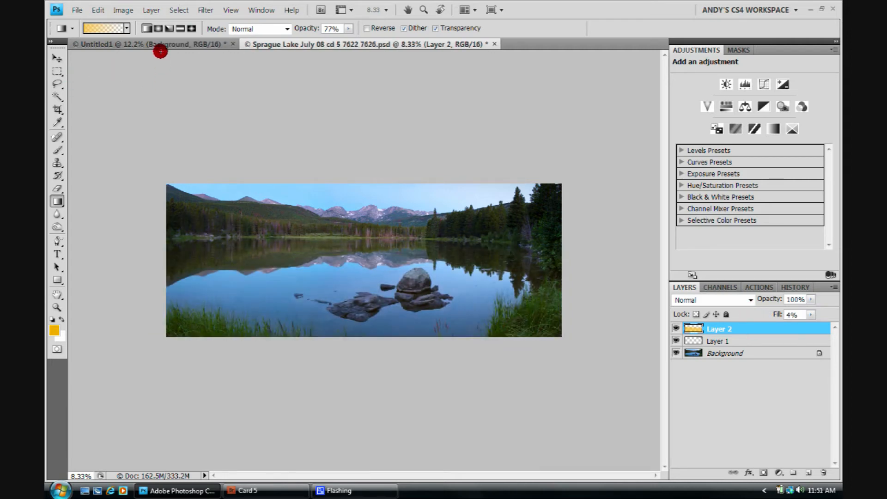
# Switch to the Untitled1 barn panorama and set the Background copy layer's opacity to 87%
pyautogui.click(159, 43)
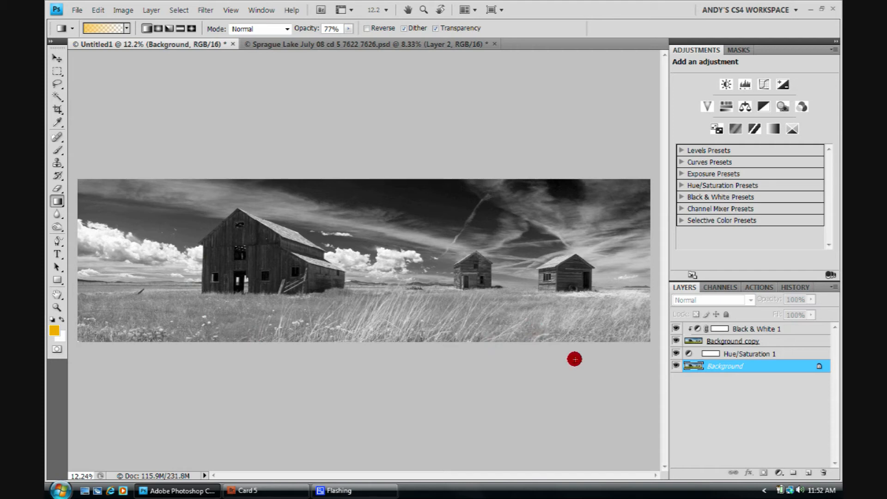
pyautogui.click(739, 342)
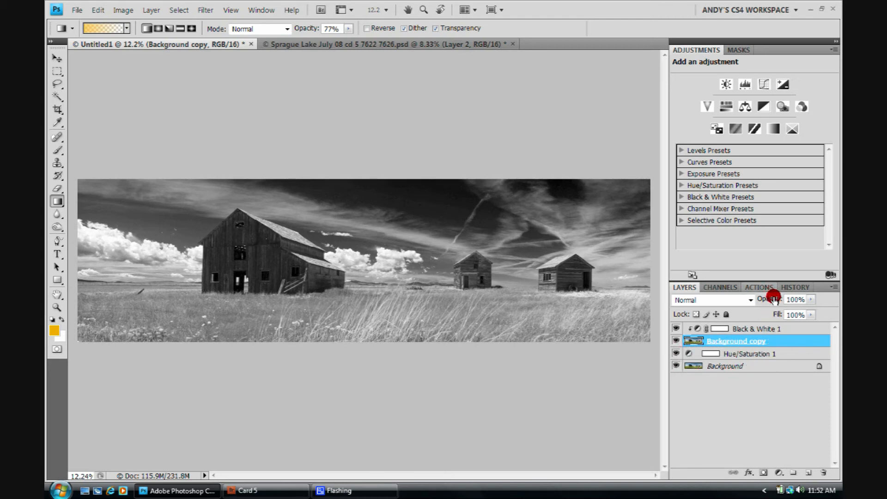
pyautogui.moveTo(773, 300); pyautogui.dragTo(768, 301)
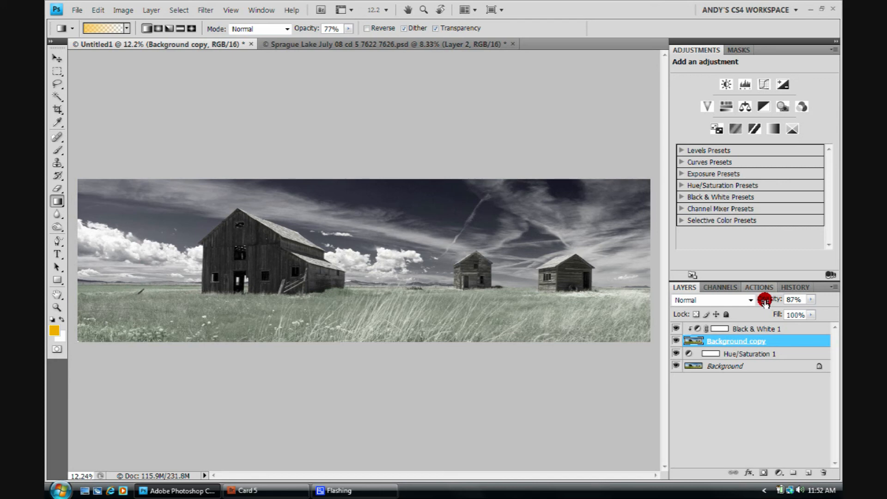
# Reduce the opacity of the Hue/Saturation 1 adjustment layer to 20%
pyautogui.click(740, 355)
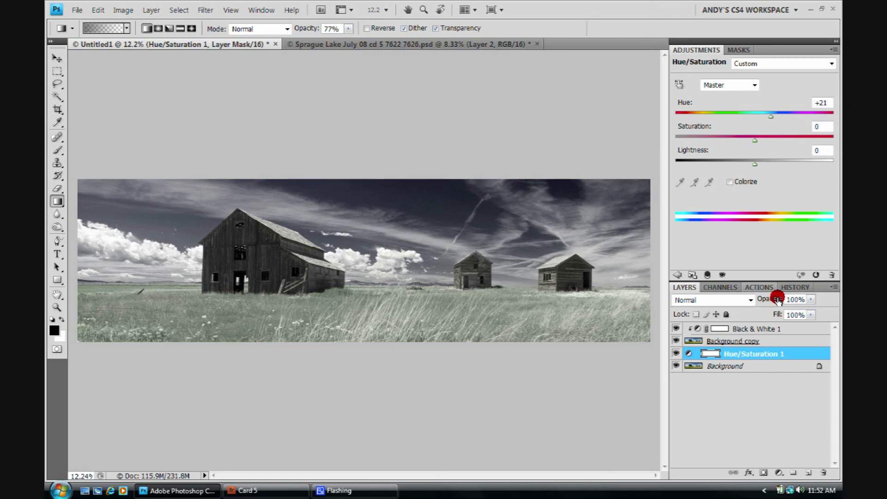
pyautogui.moveTo(777, 300); pyautogui.dragTo(733, 305)
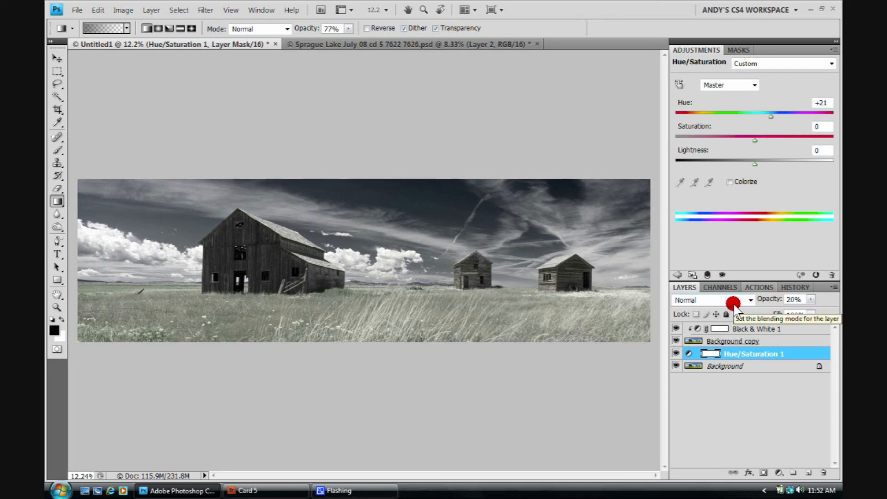